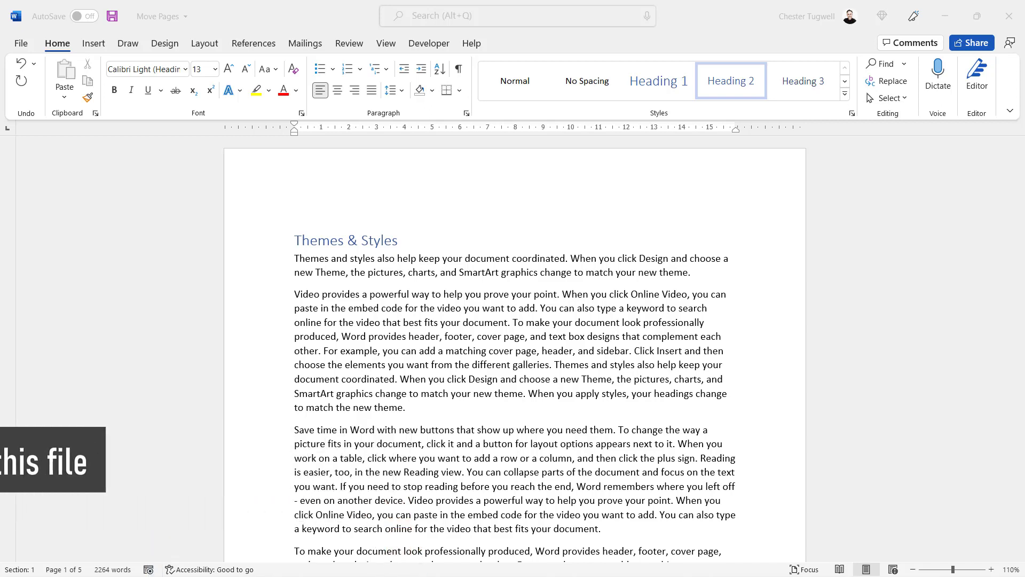
Turn on the Navigation Pane from the View tab so it appears beside the document.
{"action": "left_click", "coordinate": [387, 45]}
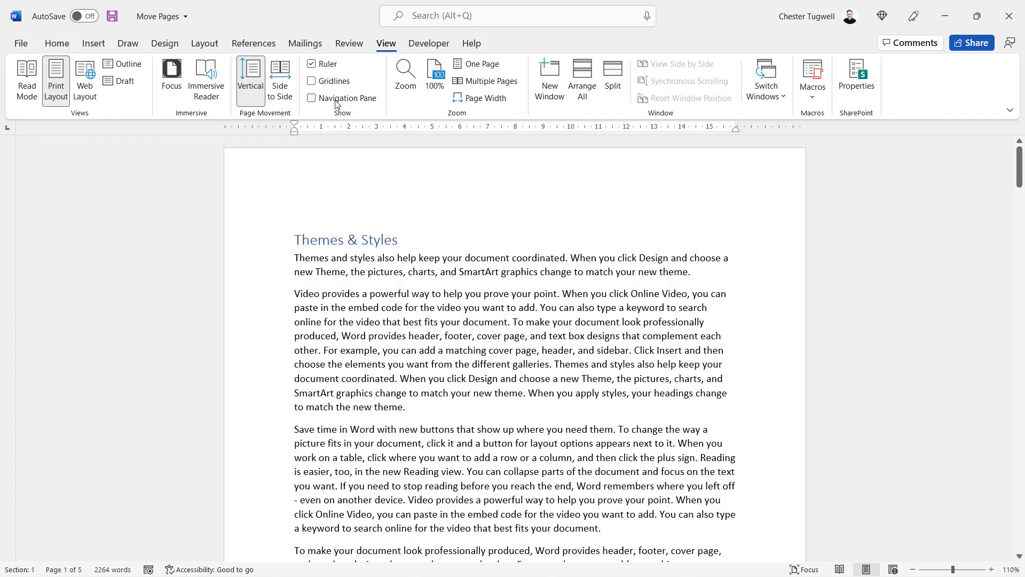
{"action": "left_click", "coordinate": [314, 100]}
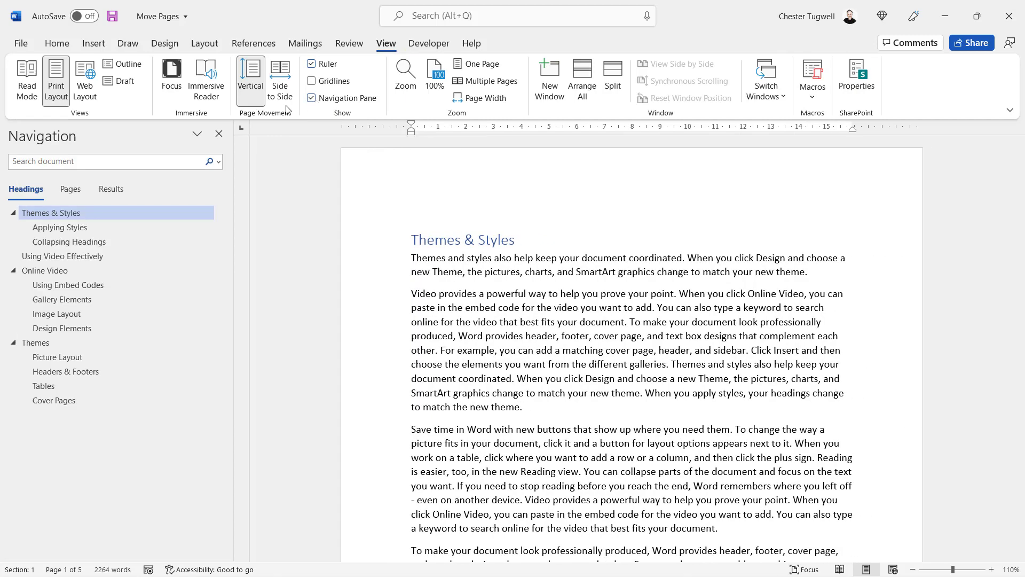
{"action": "left_click", "coordinate": [71, 190]}
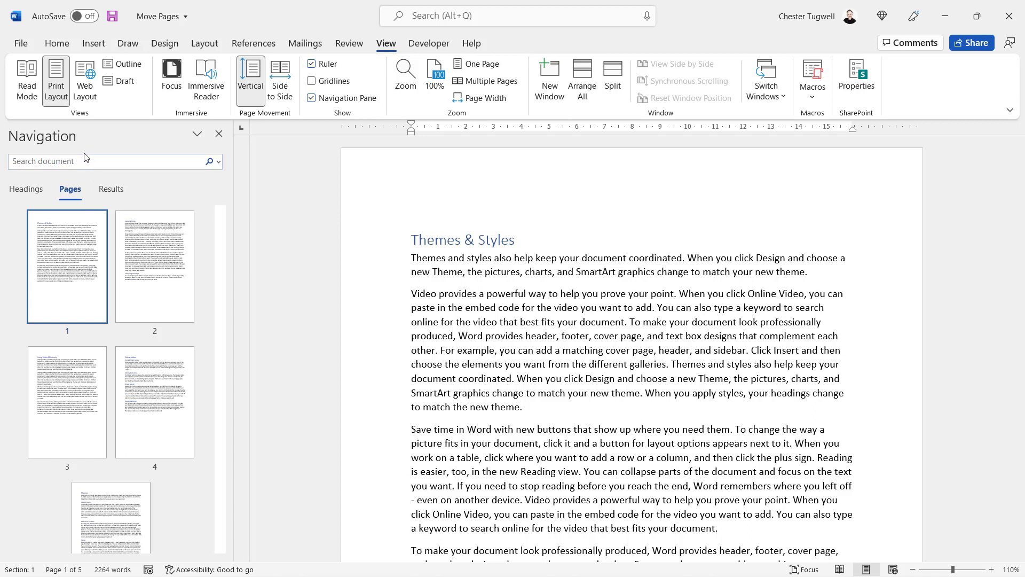
Open the Home tab's Clipboard pane and place the cursor at the Themes & Styles heading.
{"action": "left_click", "coordinate": [56, 44]}
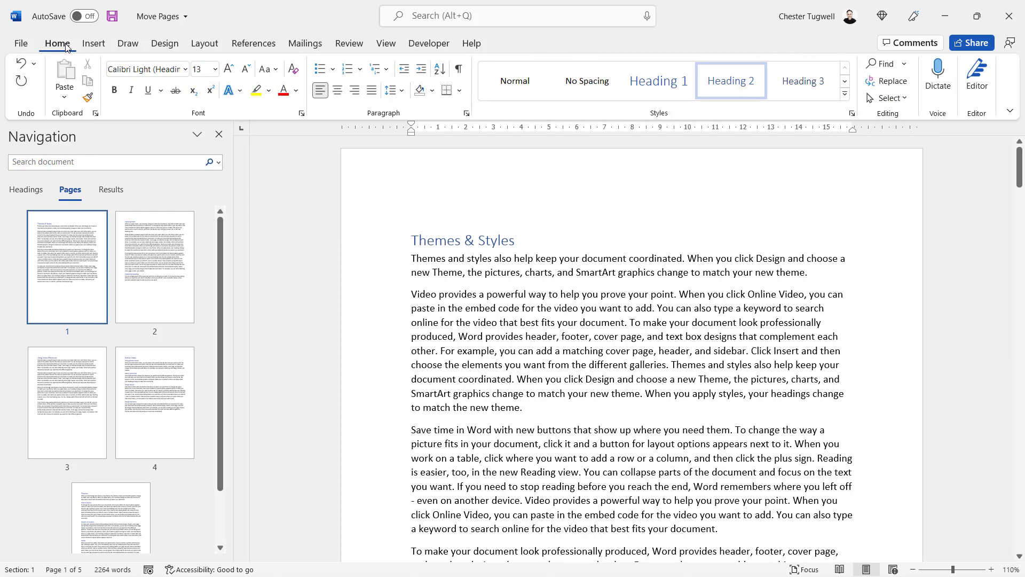
{"action": "left_click", "coordinate": [97, 114]}
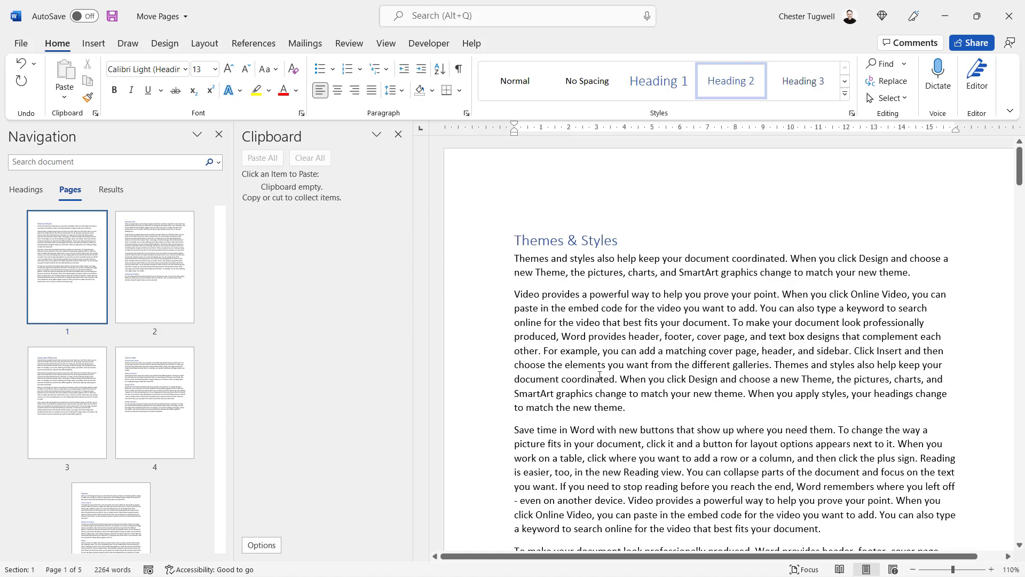
{"action": "left_click", "coordinate": [517, 240]}
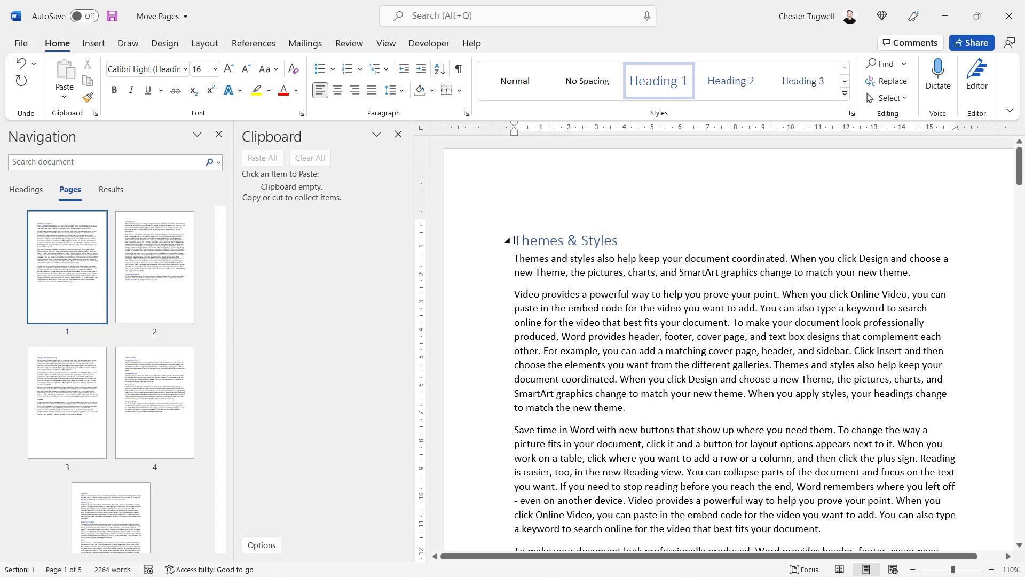
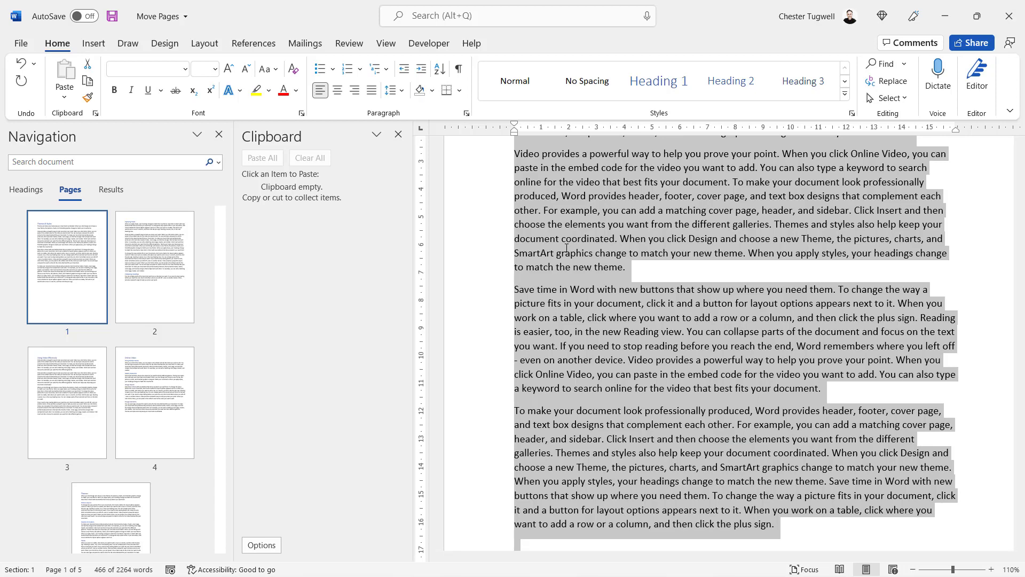
Copy the page 1 text starting 'Themes & Styles' and jump to page 2's Applying Styles section.
{"action": "key", "text": "ctrl+c"}
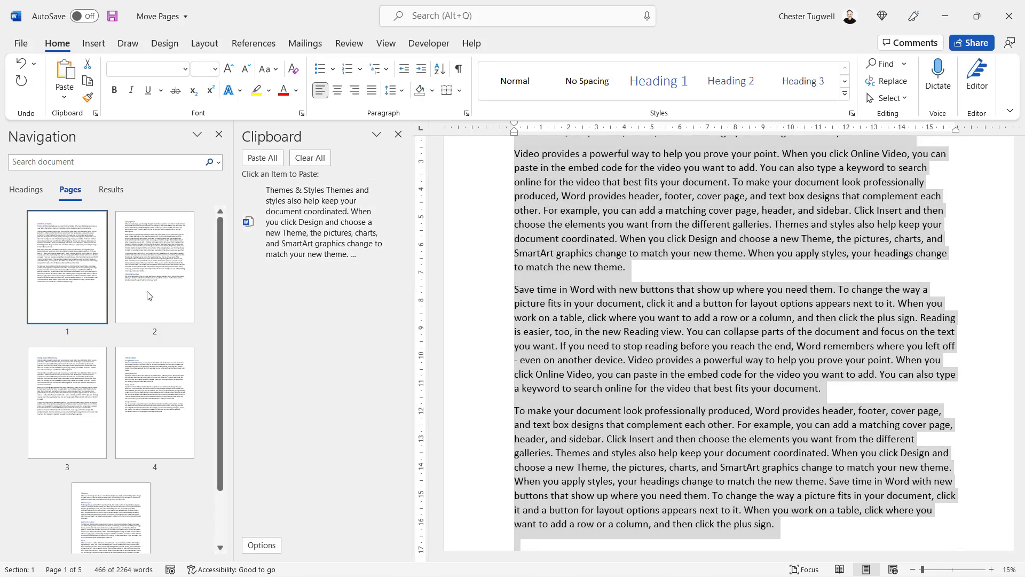
{"action": "left_click", "coordinate": [149, 295]}
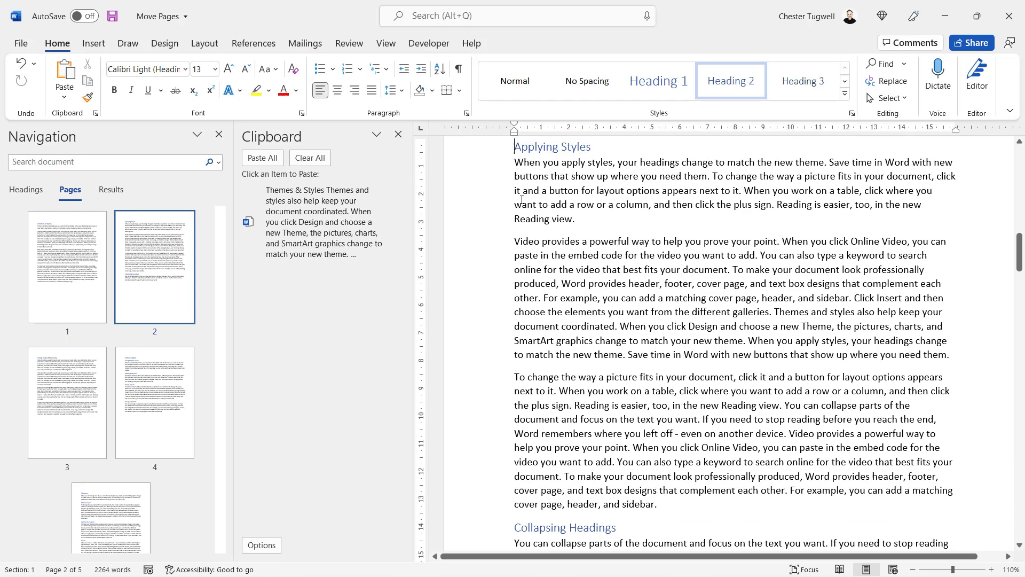
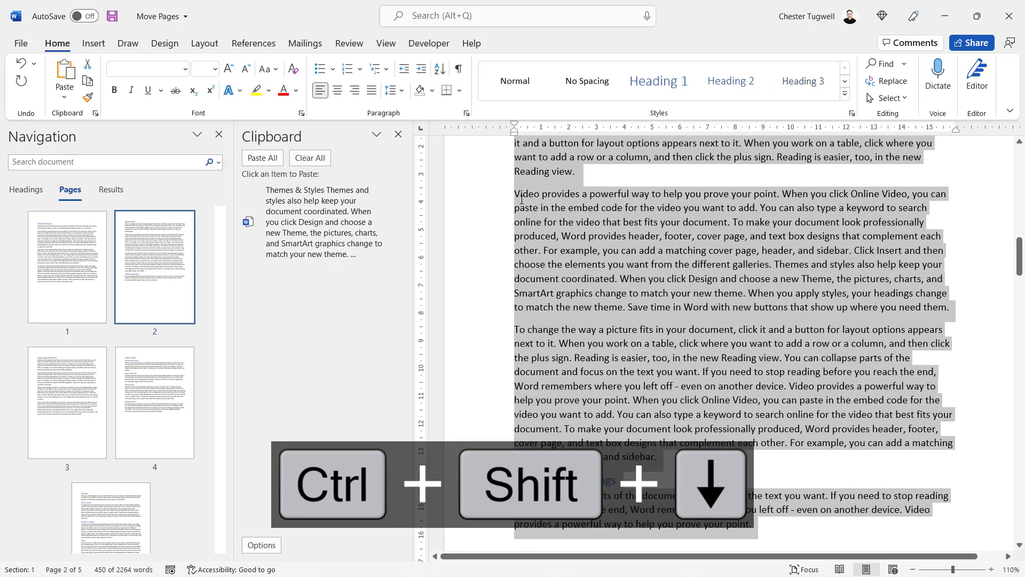
Copy pages 2 through 5 as separate clipboard items, then start a new blank document.
{"action": "key", "text": "ctrl+c"}
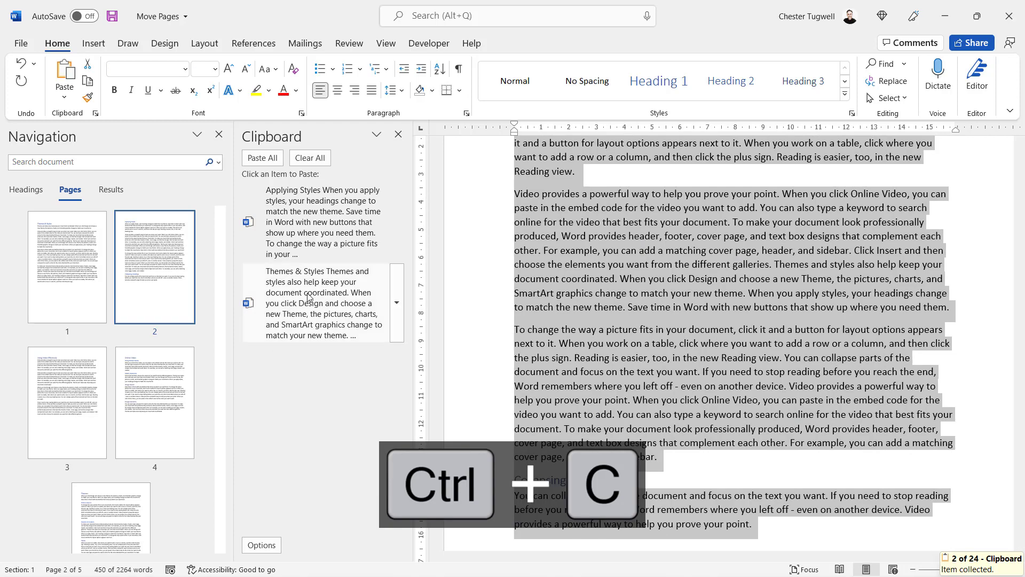
{"action": "left_click", "coordinate": [86, 400]}
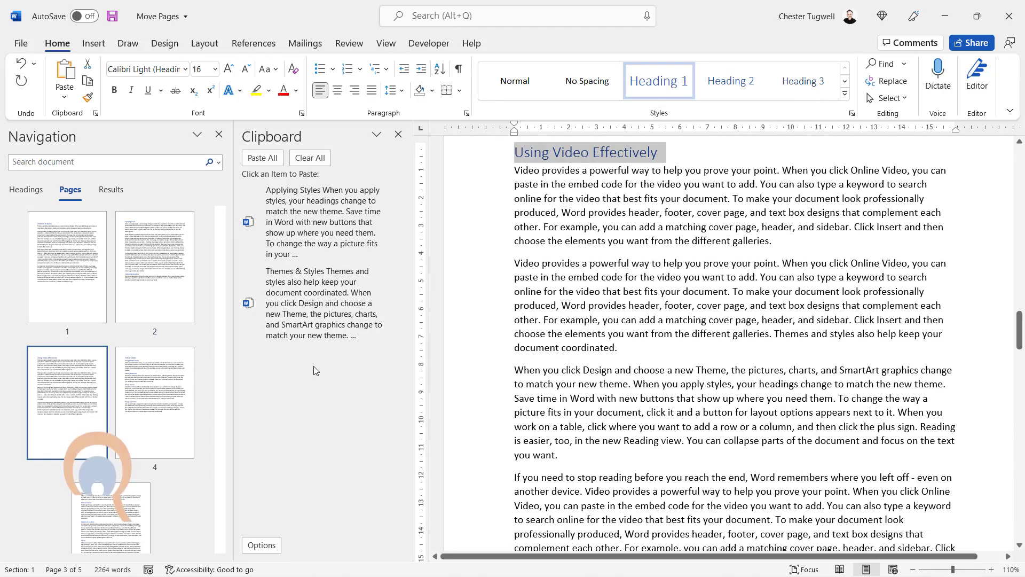
{"action": "key", "text": "ctrl+c"}
{"action": "left_click", "coordinate": [146, 427]}
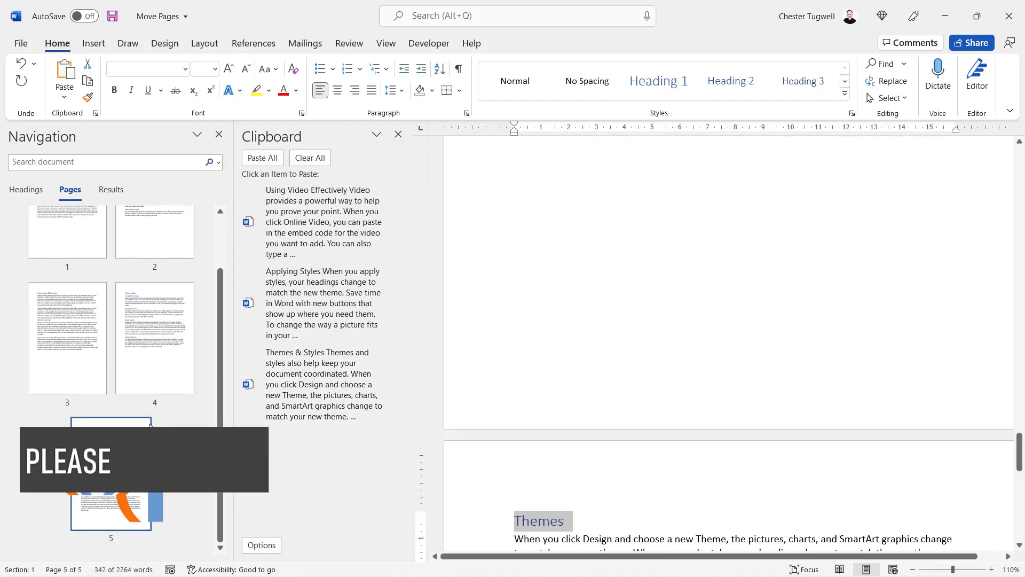
{"action": "key", "text": "ctrl+c"}
{"action": "left_click", "coordinate": [112, 507]}
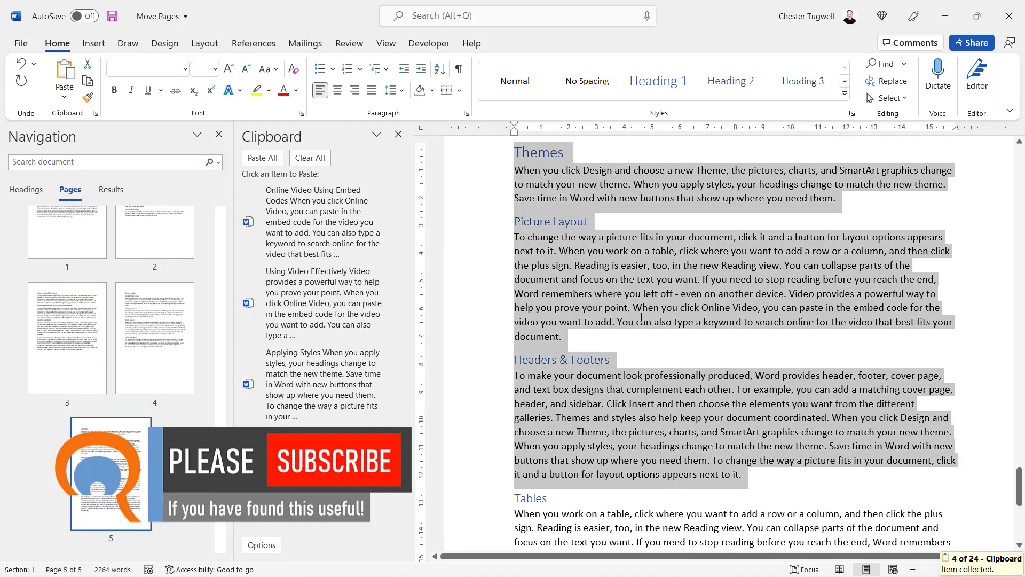
{"action": "scroll", "coordinate": [642, 317], "scroll_direction": "down", "scroll_amount": 3}
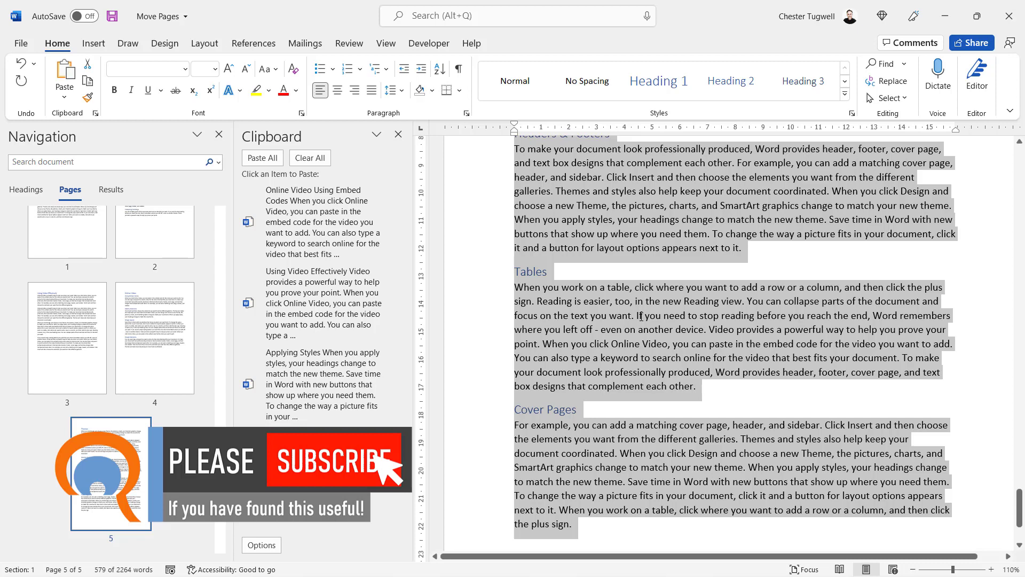
{"action": "key", "text": "ctrl+c"}
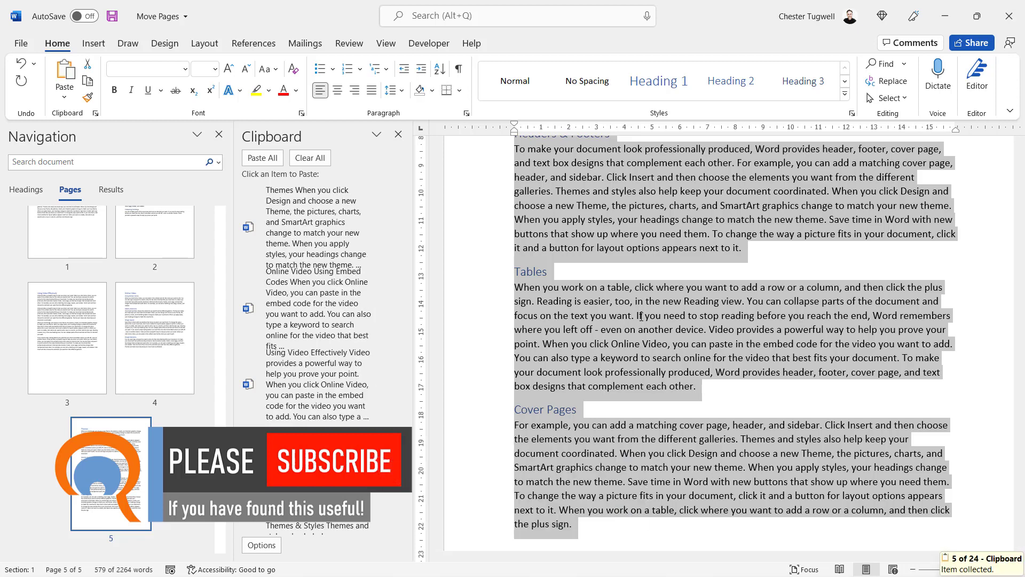
{"action": "key", "text": "ctrl+n"}
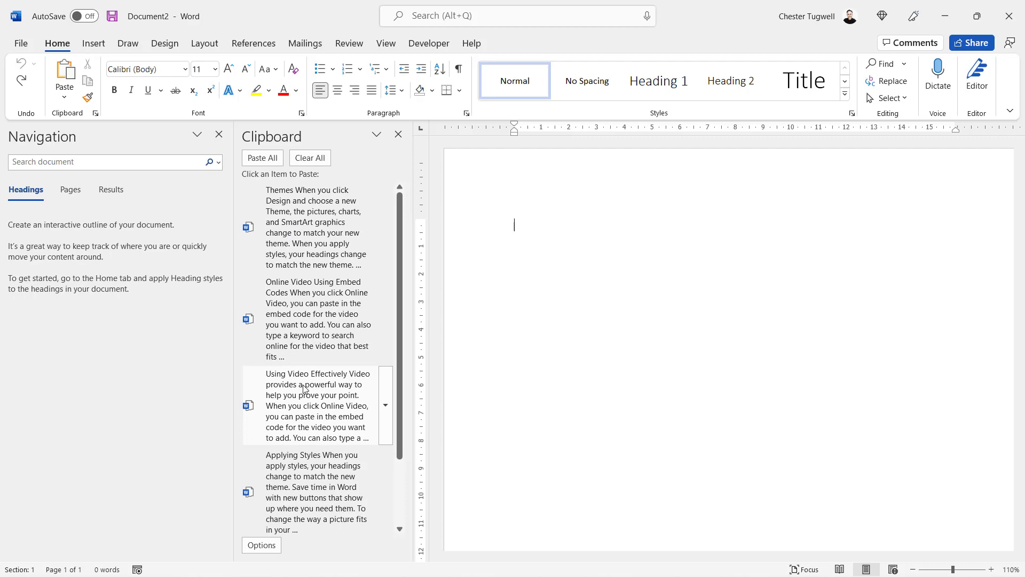
Paste Using Video Effectively, then Themes, then Themes & Styles from the Clipboard into Document2.
{"action": "left_click", "coordinate": [319, 394]}
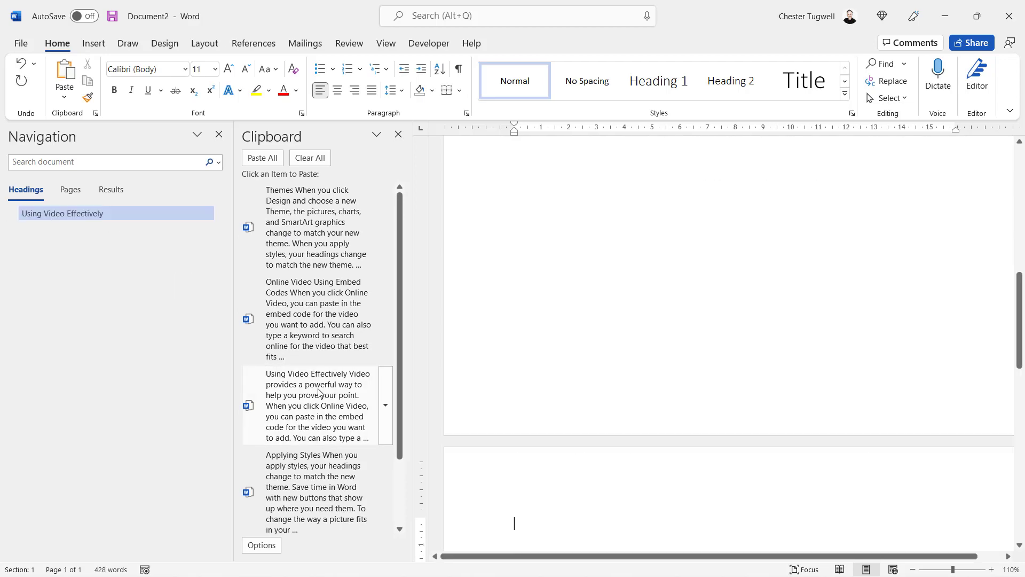
{"action": "left_click", "coordinate": [291, 225]}
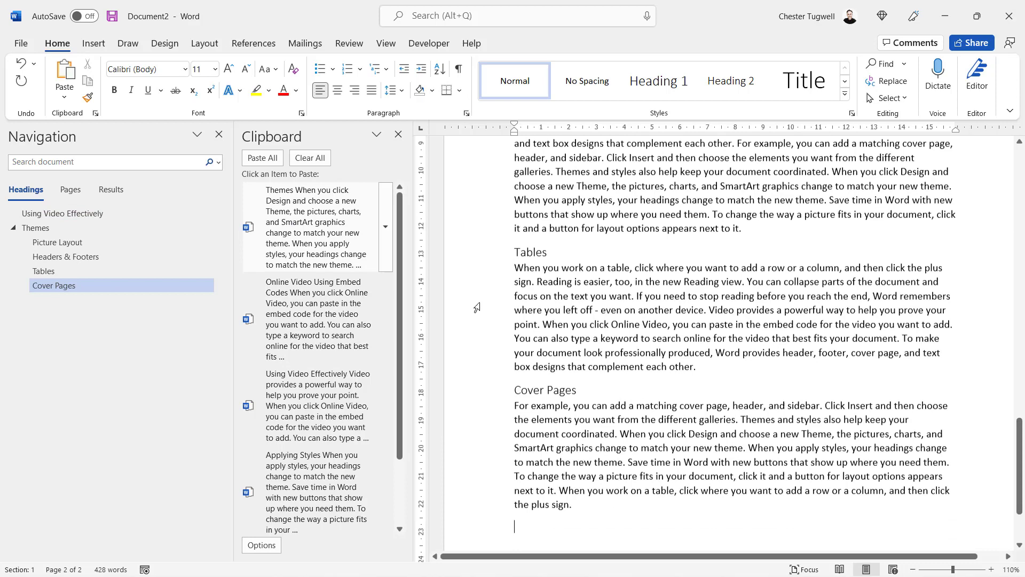
{"action": "scroll", "coordinate": [331, 470], "scroll_direction": "down", "scroll_amount": 2}
{"action": "left_click", "coordinate": [319, 497]}
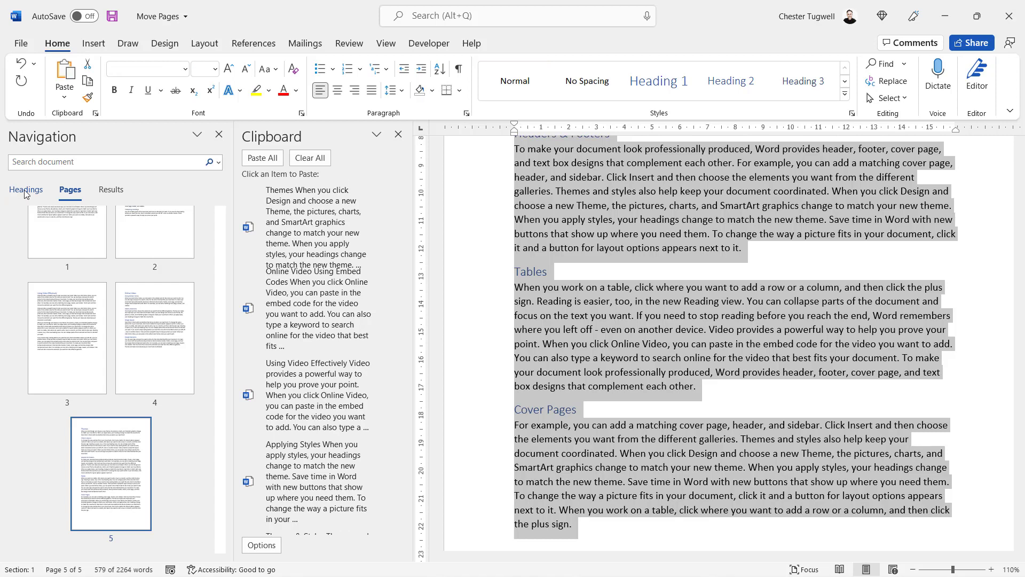
Show the Move Pages heading outline in the Navigation pane and close the Clipboard pane.
{"action": "left_click", "coordinate": [25, 191]}
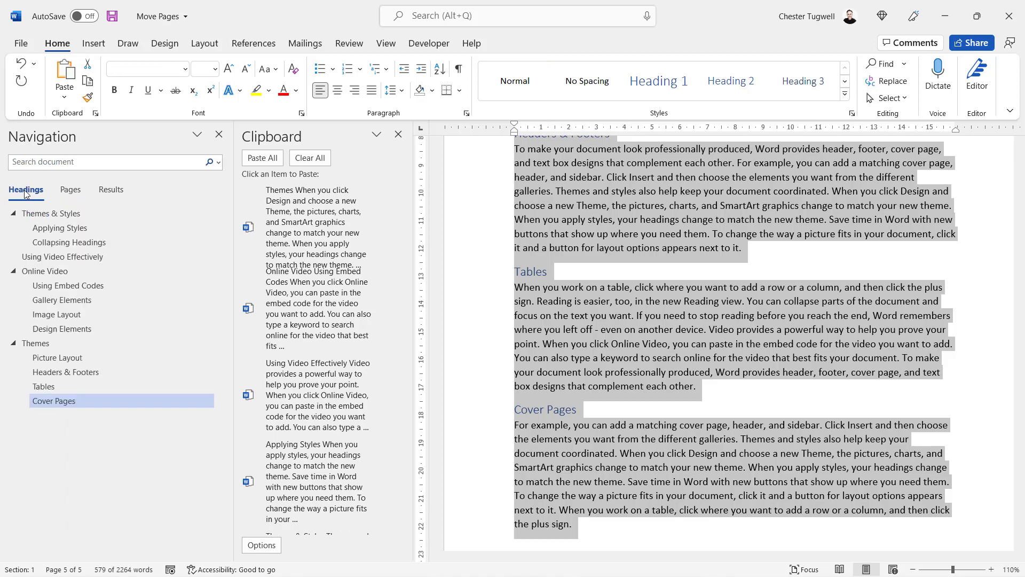
{"action": "left_click", "coordinate": [398, 135]}
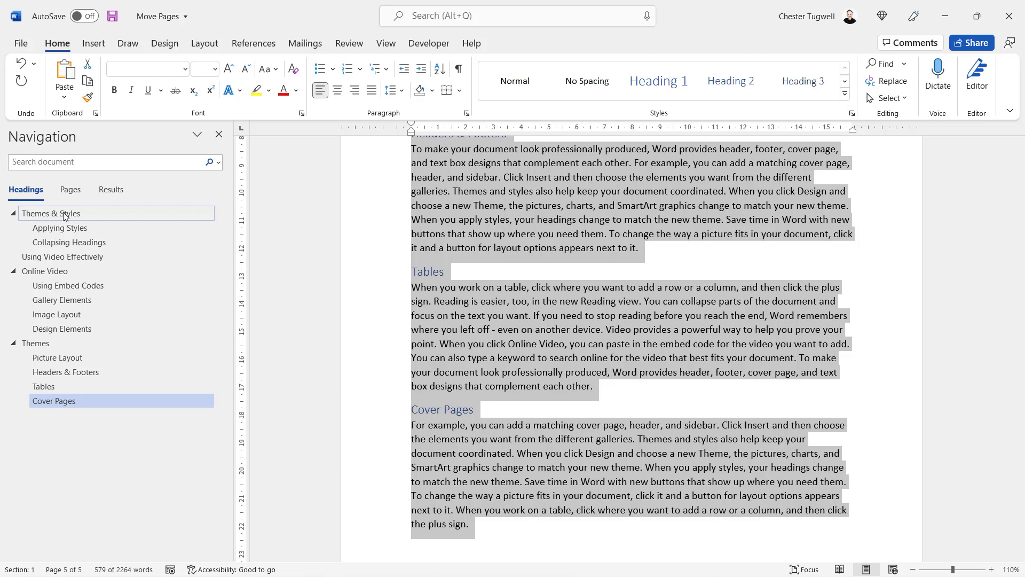
Place Themes & Styles just below Using Video Effectively in the Headings list, then return to the top.
{"action": "left_click_drag", "start_coordinate": [48, 216], "coordinate": [46, 265]}
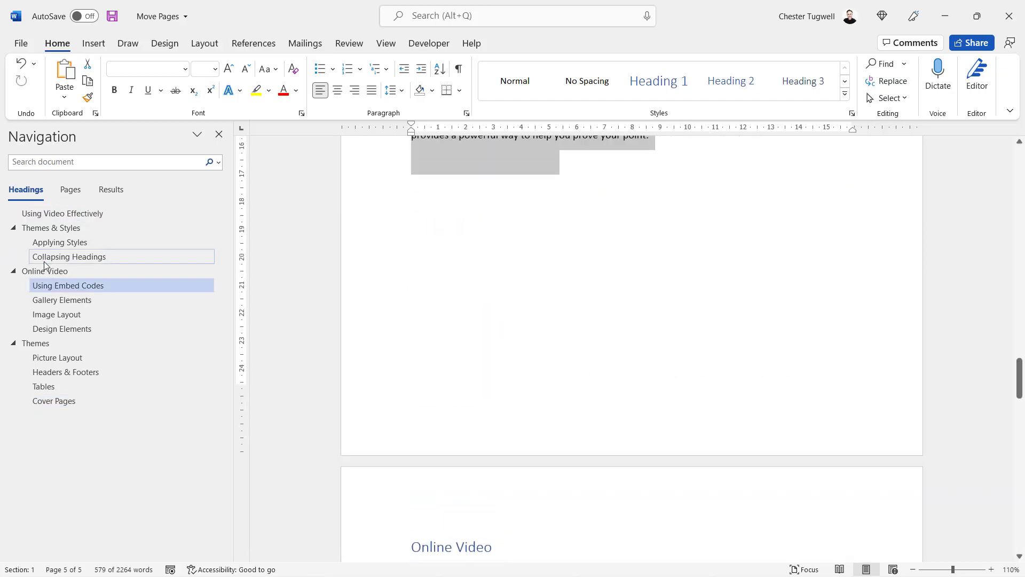
{"action": "left_click", "coordinate": [62, 328]}
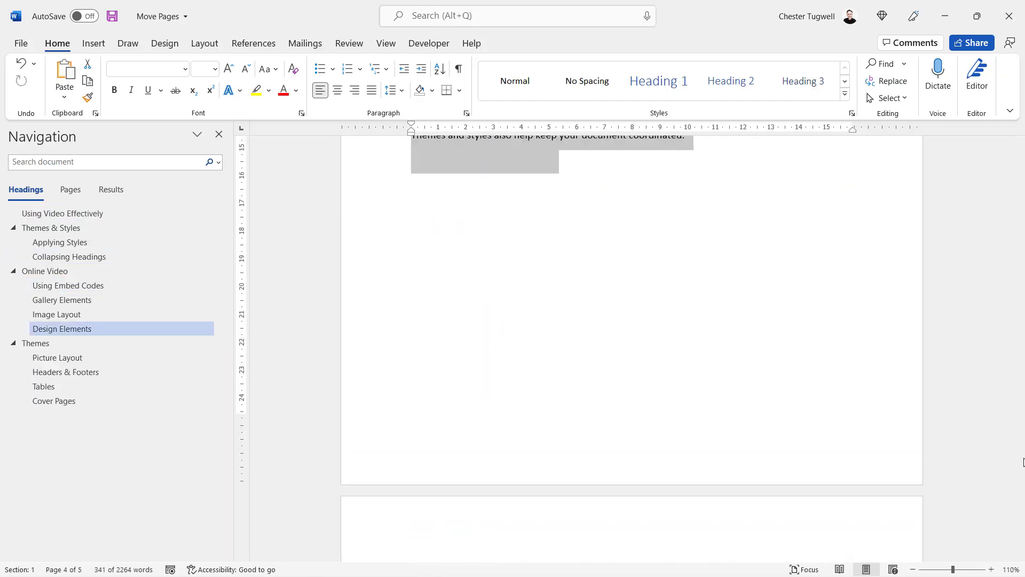
{"action": "left_click_drag", "start_coordinate": [1020, 443], "coordinate": [1020, 151]}
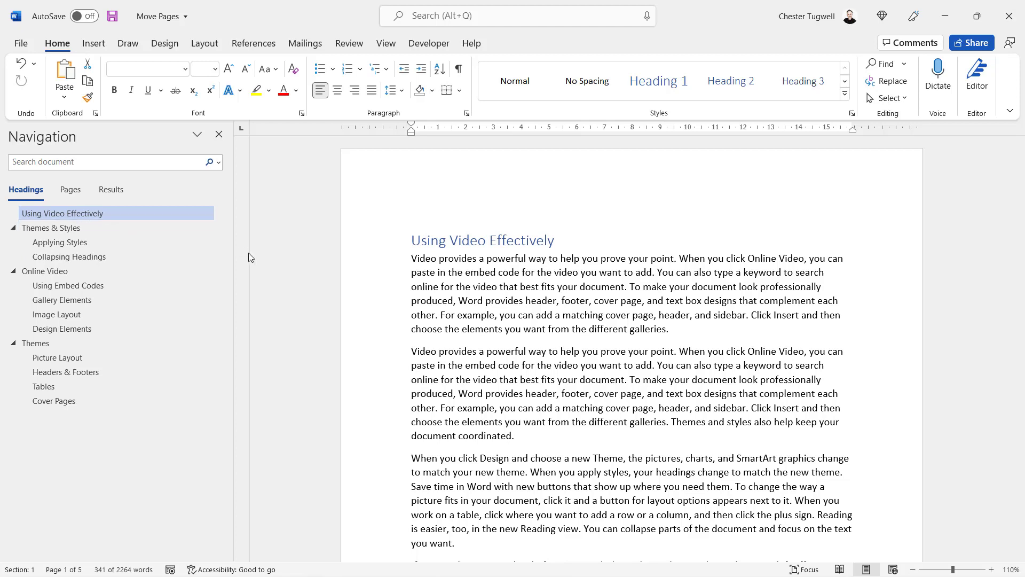
Scroll down to page 3 and put the cursor in the Applying Styles heading.
{"action": "left_click", "coordinate": [436, 241]}
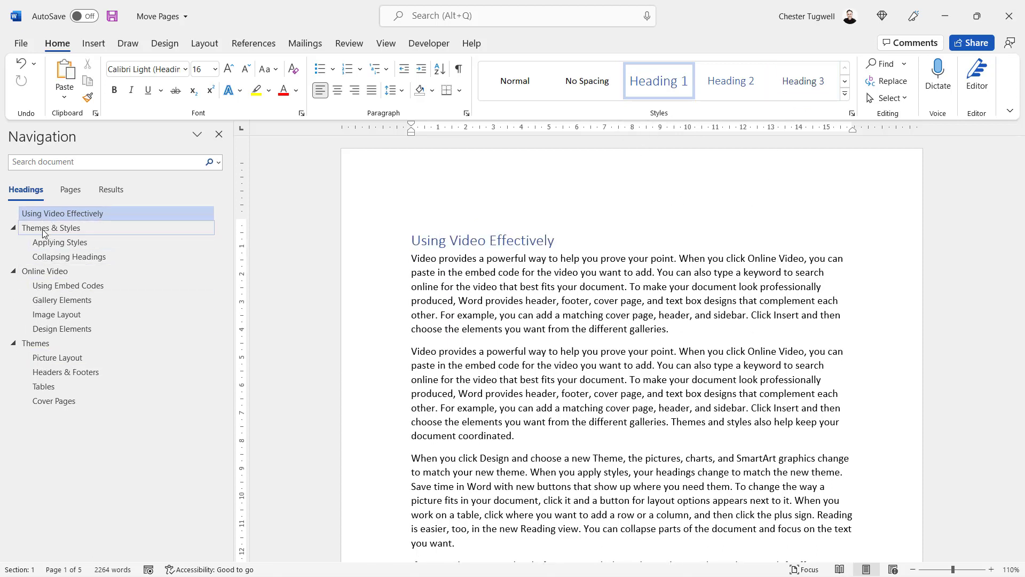
{"action": "scroll", "coordinate": [549, 355], "scroll_direction": "down", "scroll_amount": 15}
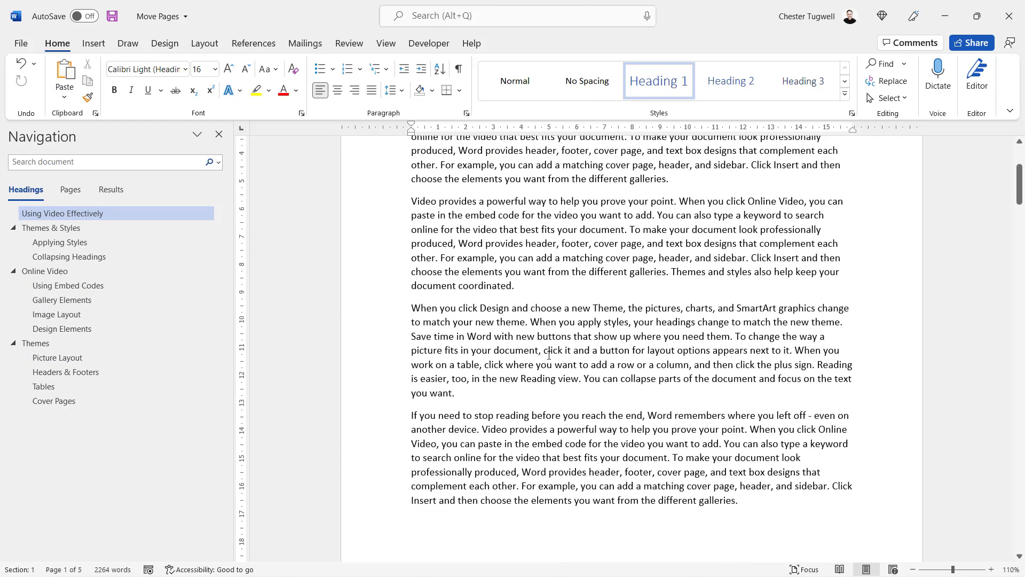
{"action": "scroll", "coordinate": [550, 355], "scroll_direction": "down", "scroll_amount": 15}
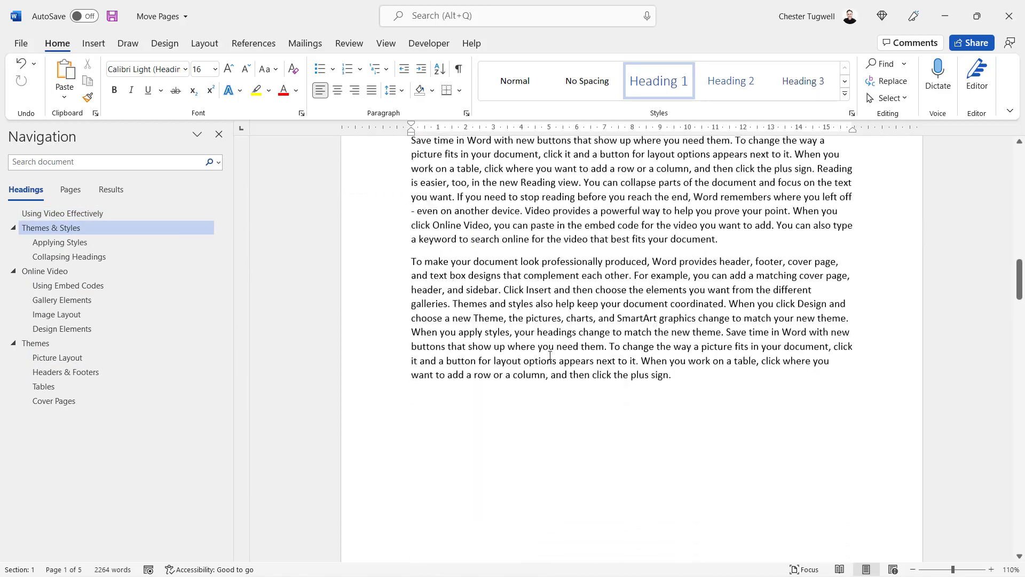
{"action": "scroll", "coordinate": [551, 355], "scroll_direction": "down", "scroll_amount": 4}
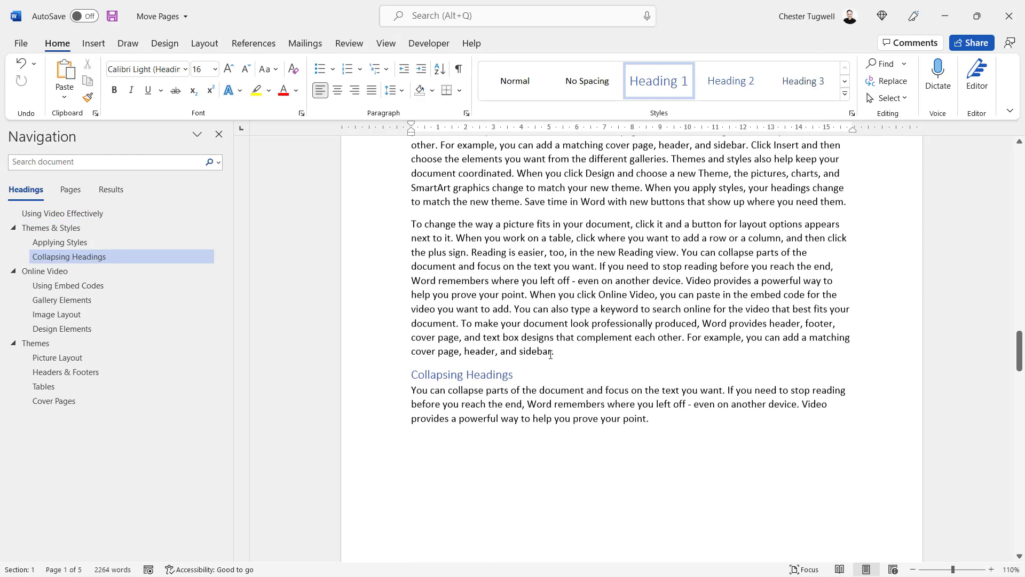
{"action": "scroll", "coordinate": [534, 321], "scroll_direction": "up", "scroll_amount": 5}
{"action": "left_click", "coordinate": [439, 205]}
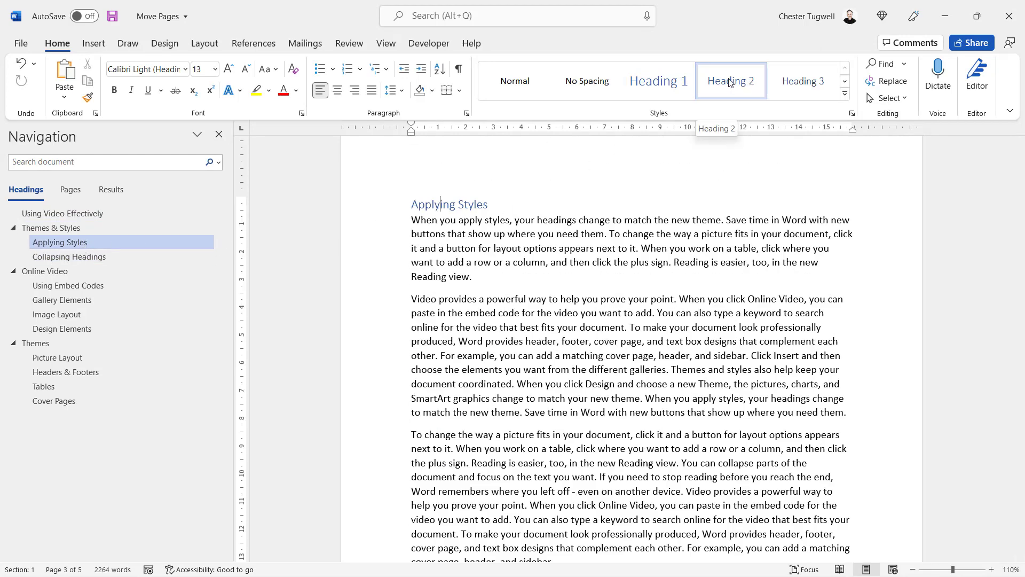
Apply Heading 3 to Collapsing Headings, then return to the Using Video Effectively heading.
{"action": "left_click", "coordinate": [55, 257]}
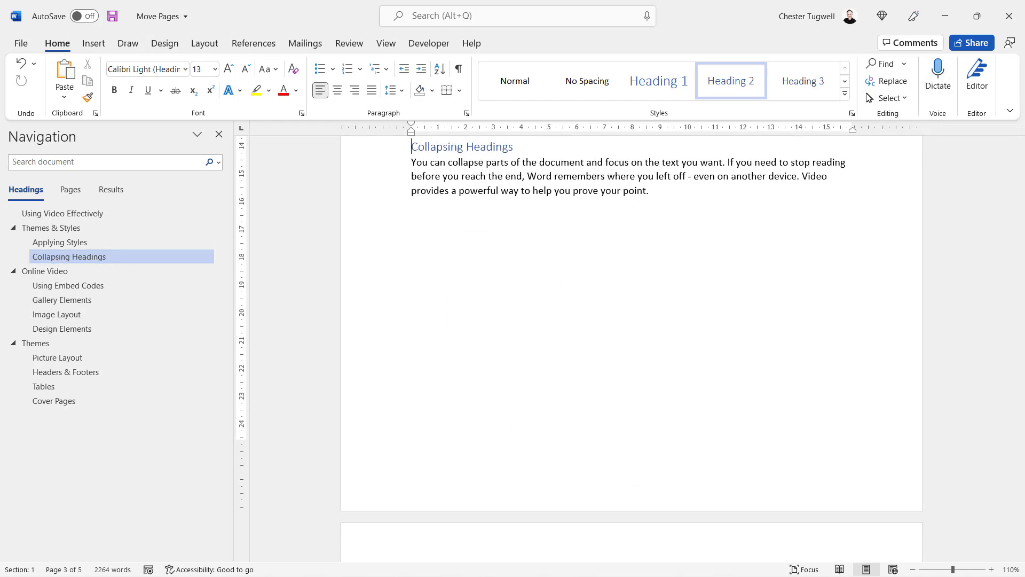
{"action": "left_click", "coordinate": [803, 81]}
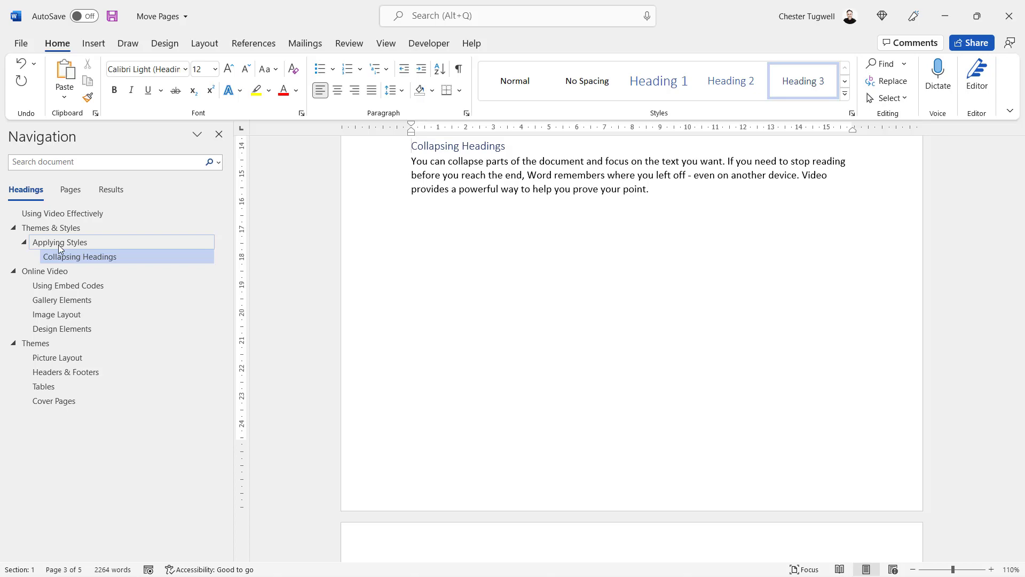
{"action": "left_click", "coordinate": [62, 213]}
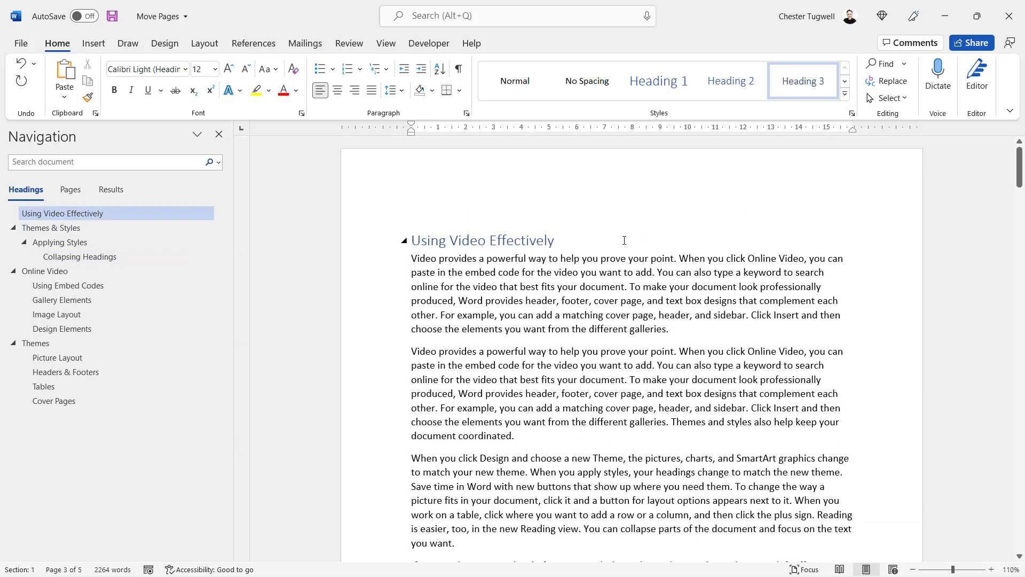
{"action": "left_click", "coordinate": [458, 241]}
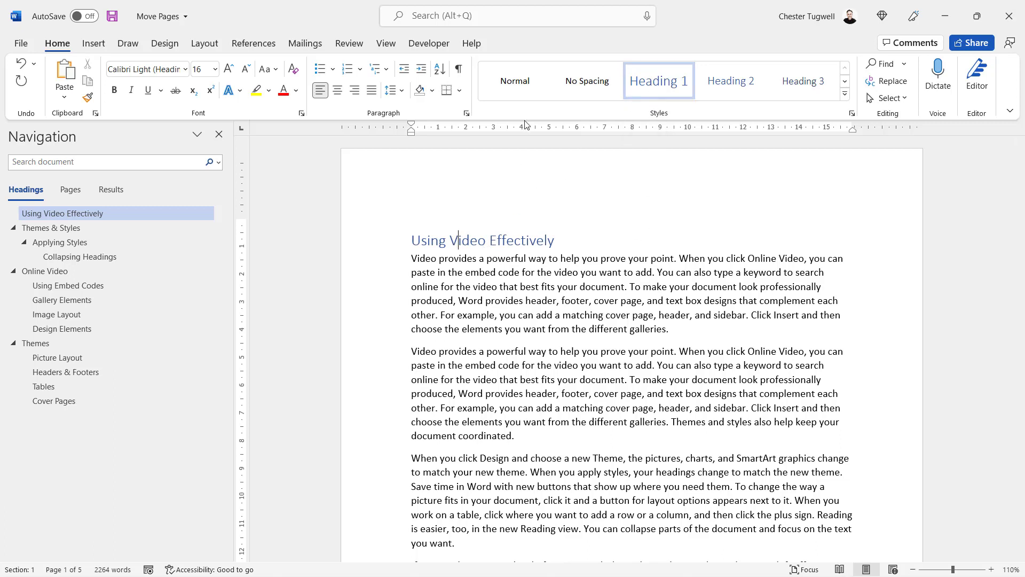
{"action": "left_click", "coordinate": [515, 84]}
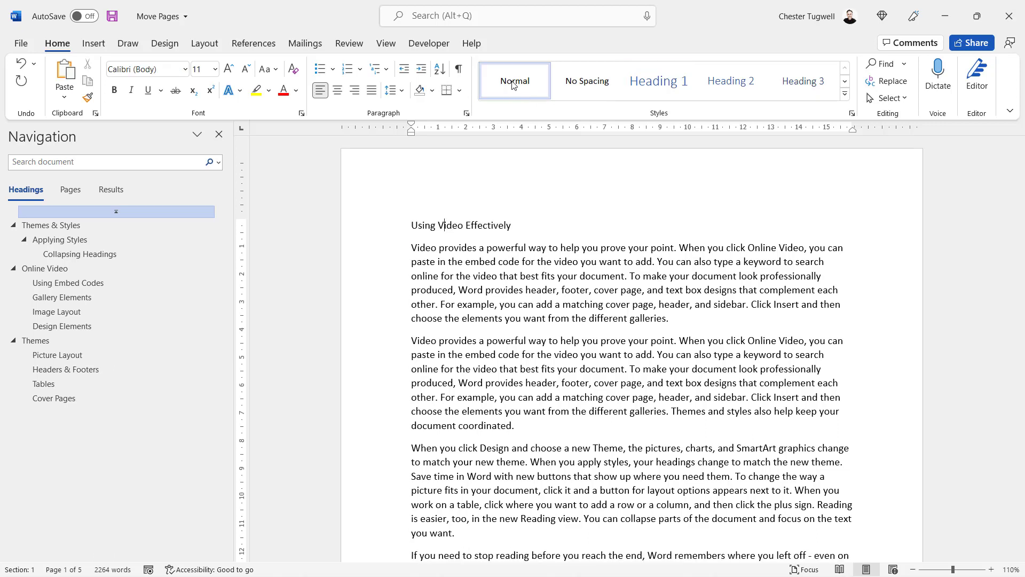
{"action": "triple_click", "coordinate": [444, 227]}
{"action": "left_click", "coordinate": [215, 69]}
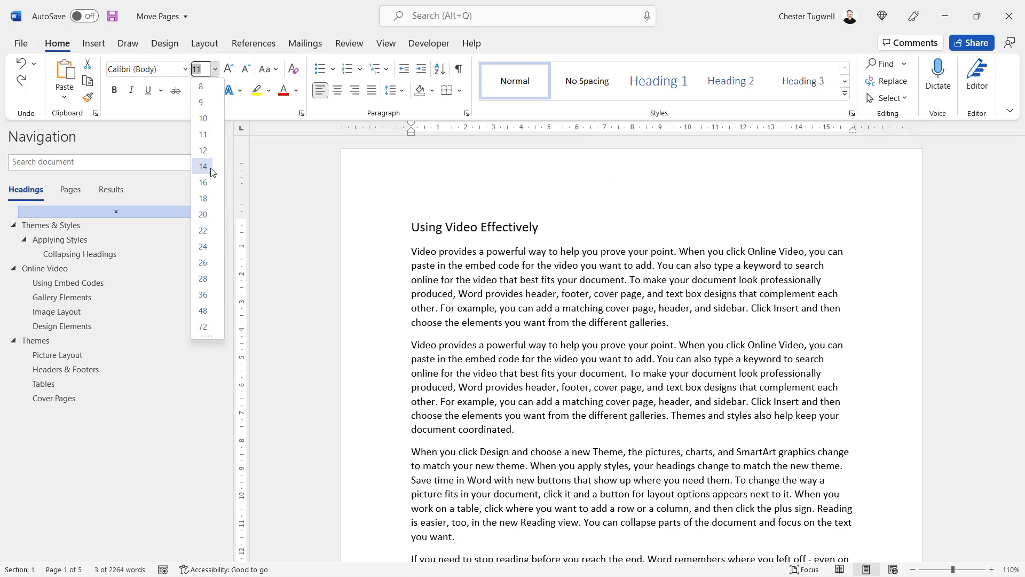
{"action": "left_click", "coordinate": [203, 182]}
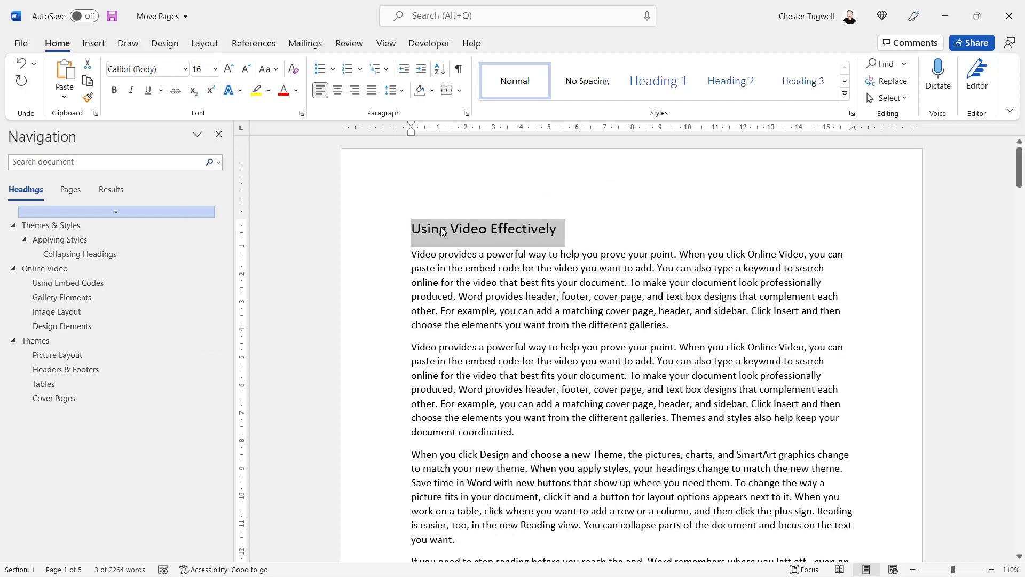
{"action": "key", "text": "ctrl+z"}
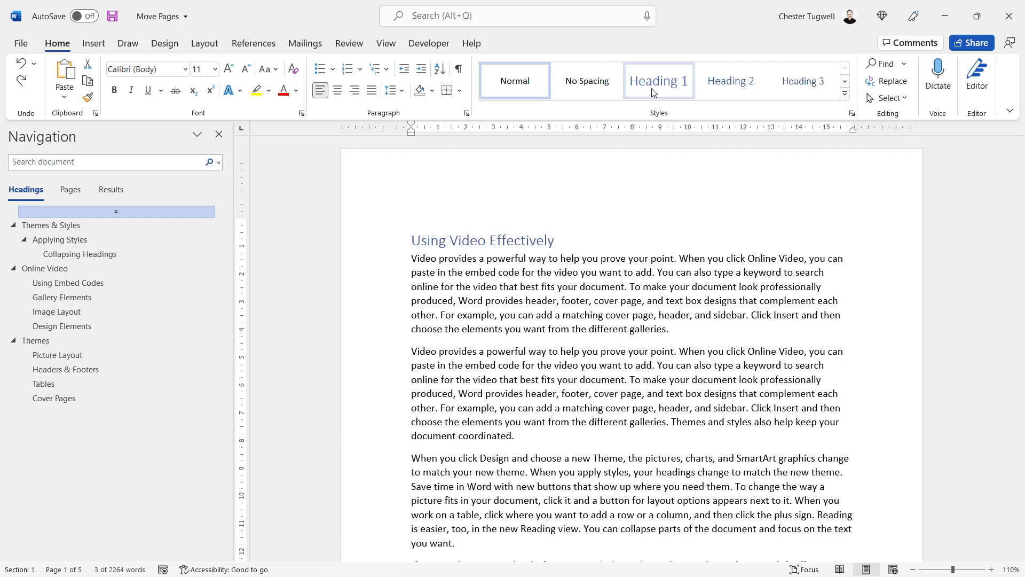
{"action": "left_click", "coordinate": [652, 89]}
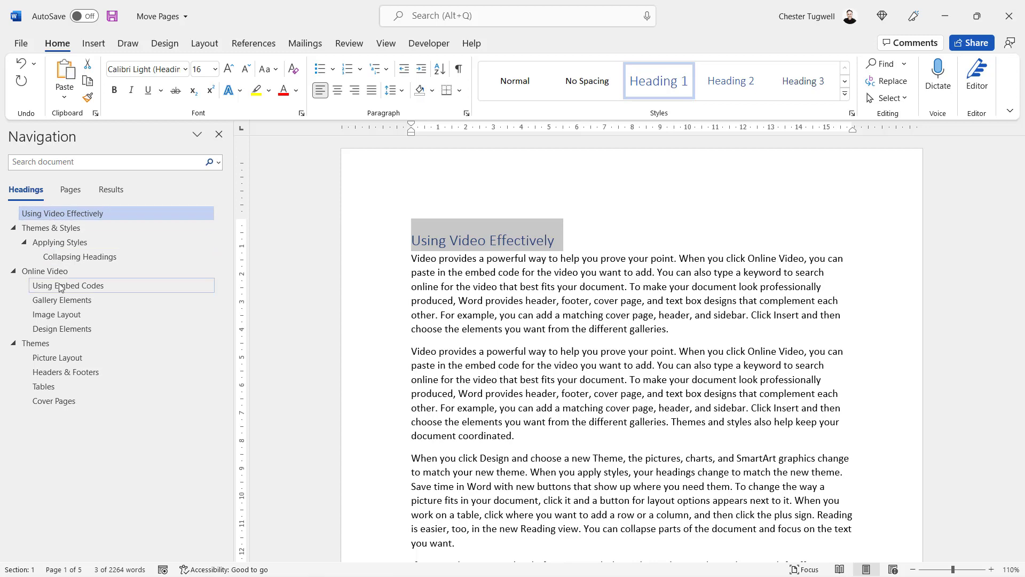
Move the Themes & Styles heading below Cover Pages at the end of the outline.
{"action": "left_click", "coordinate": [61, 328], "text": "shift"}
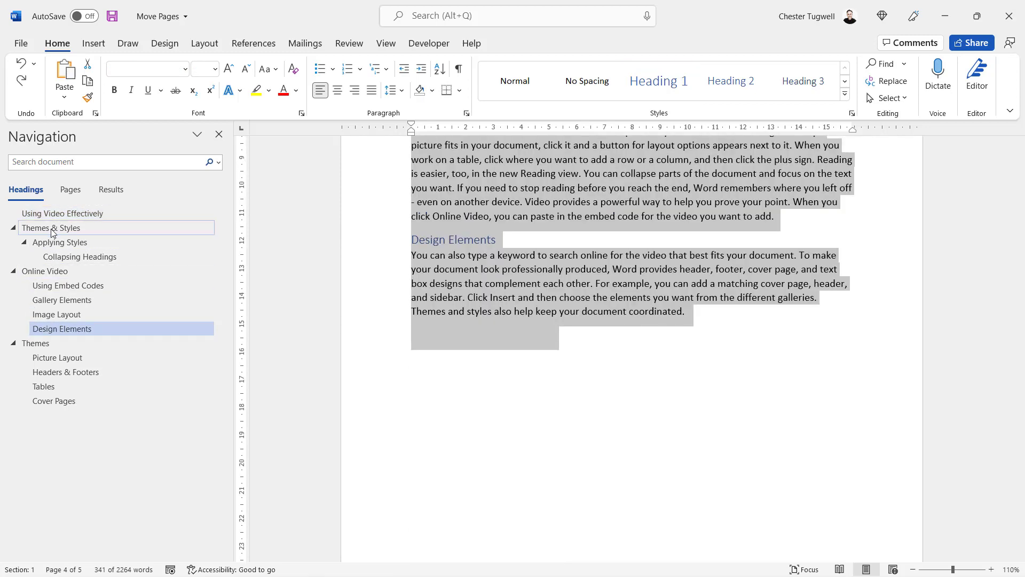
{"action": "left_click_drag", "start_coordinate": [52, 231], "coordinate": [50, 404]}
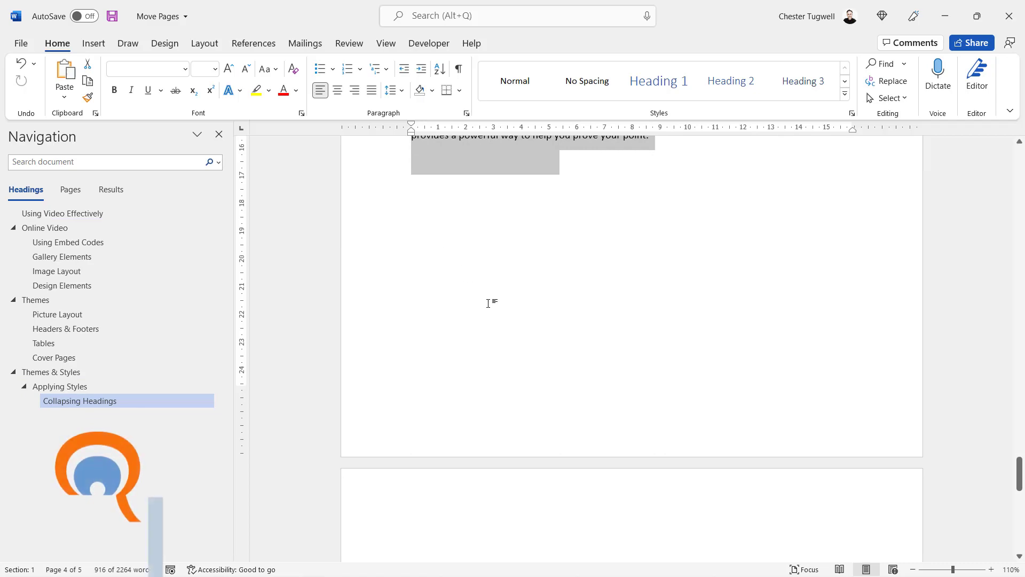
{"action": "scroll", "coordinate": [492, 305], "scroll_direction": "up", "scroll_amount": 3}
{"action": "scroll", "coordinate": [491, 305], "scroll_direction": "up", "scroll_amount": 8}
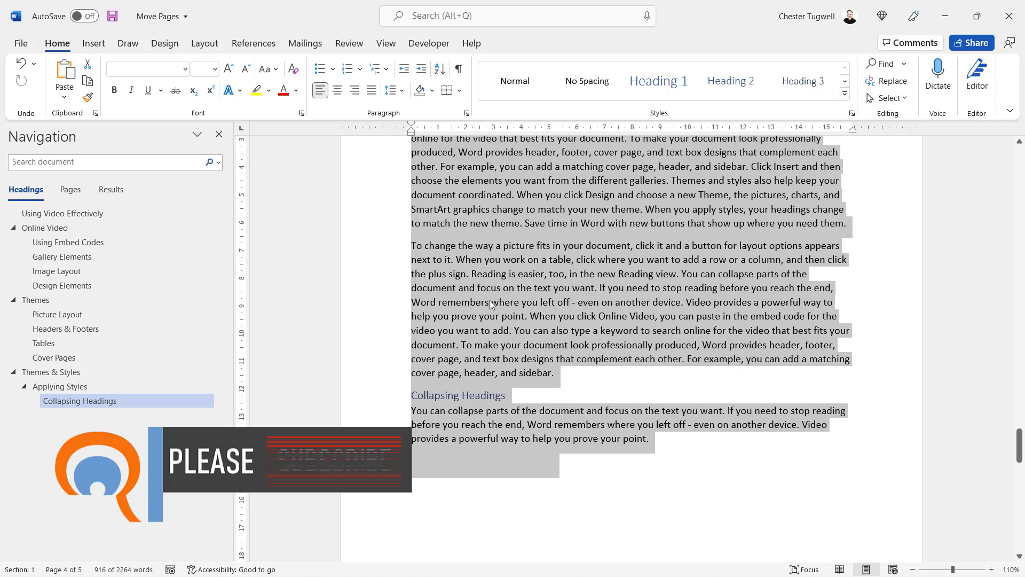
{"action": "scroll", "coordinate": [489, 300], "scroll_direction": "up", "scroll_amount": 4}
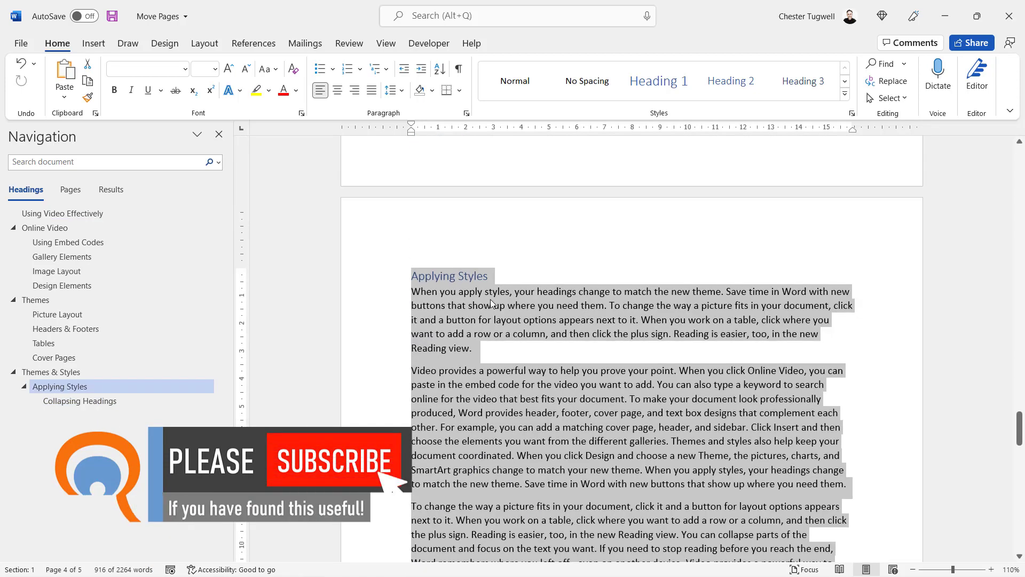